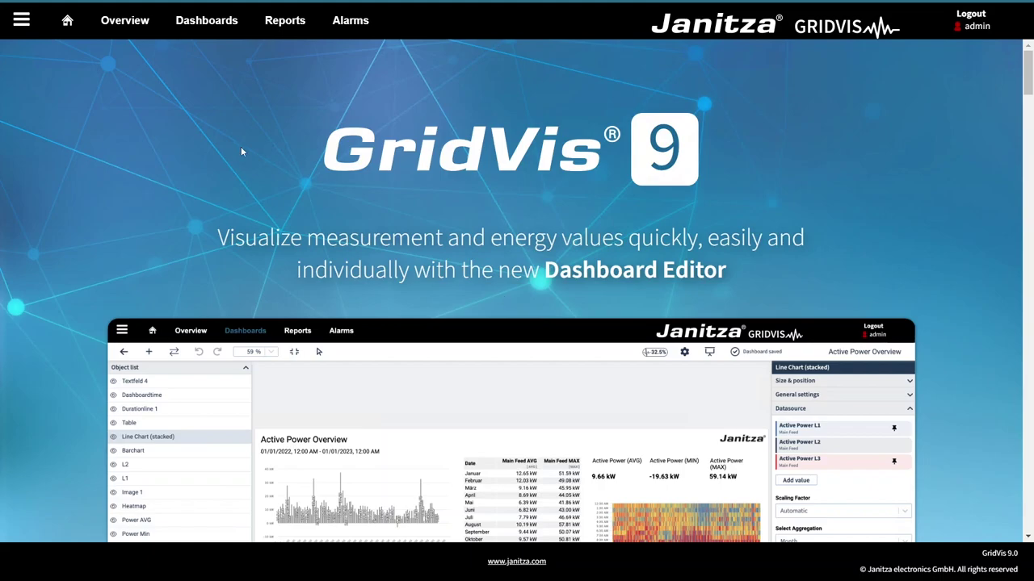
Go to Administration > Picture management and collapse the Common image group
{"action": "left_click", "coordinate": [21, 19]}
{"action": "mouse_move", "coordinate": [34, 265]}
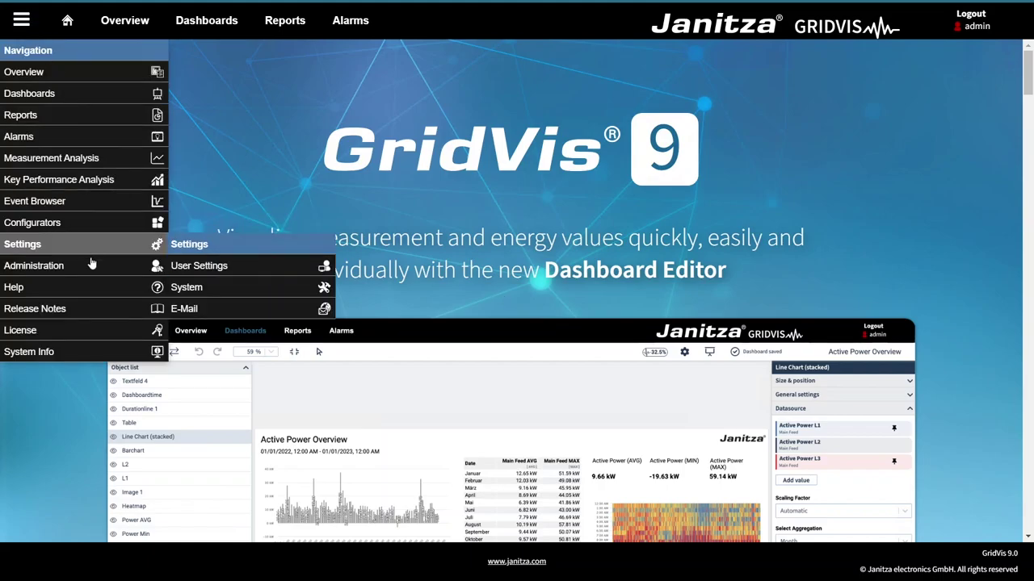
{"action": "left_click", "coordinate": [238, 373]}
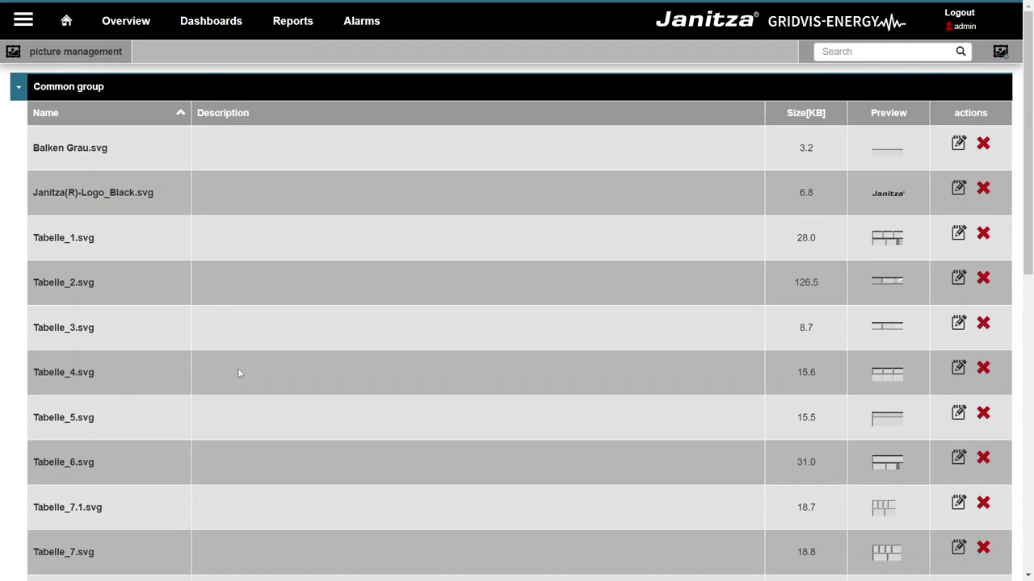
{"action": "left_click", "coordinate": [25, 86]}
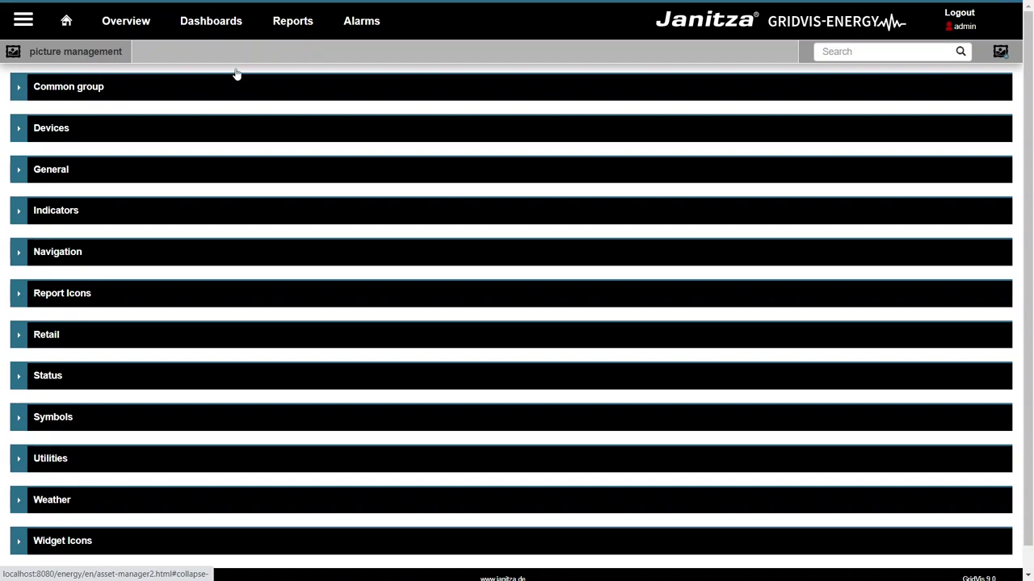
Start a new image asset with bolt.svg from Downloads as its file
{"action": "left_click", "coordinate": [1000, 52]}
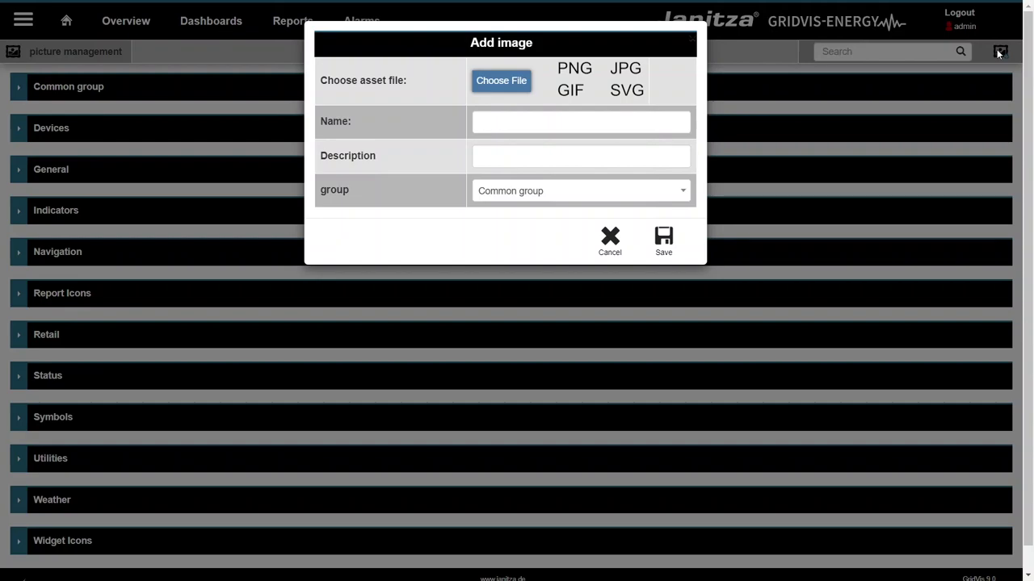
{"action": "left_click", "coordinate": [521, 87]}
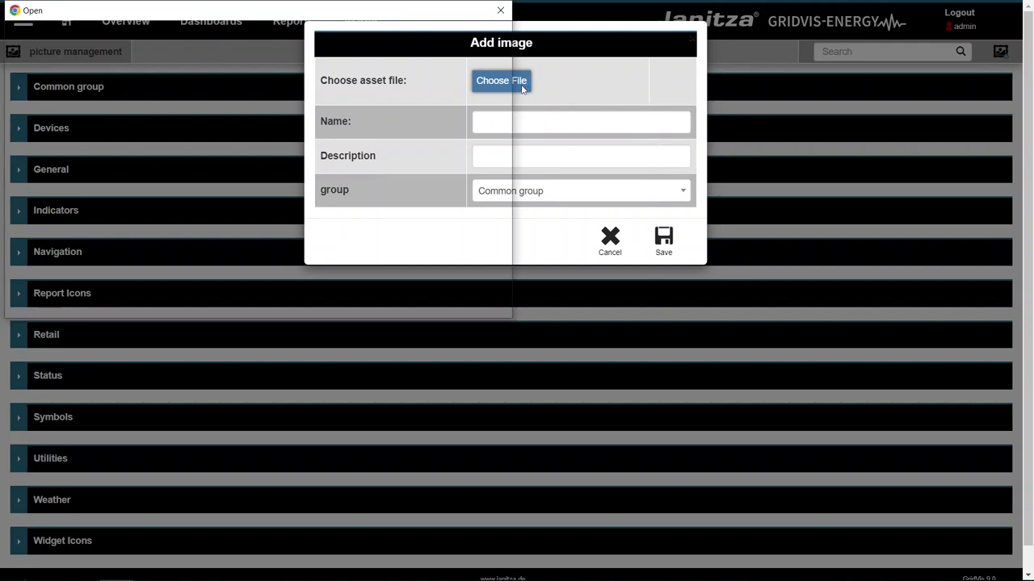
{"action": "left_click", "coordinate": [415, 117]}
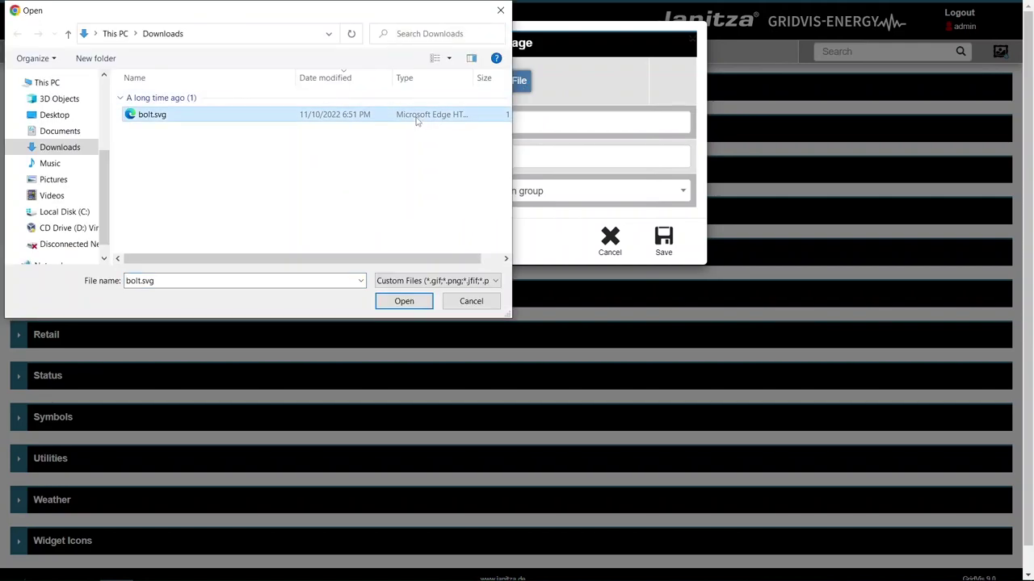
{"action": "left_click", "coordinate": [411, 302]}
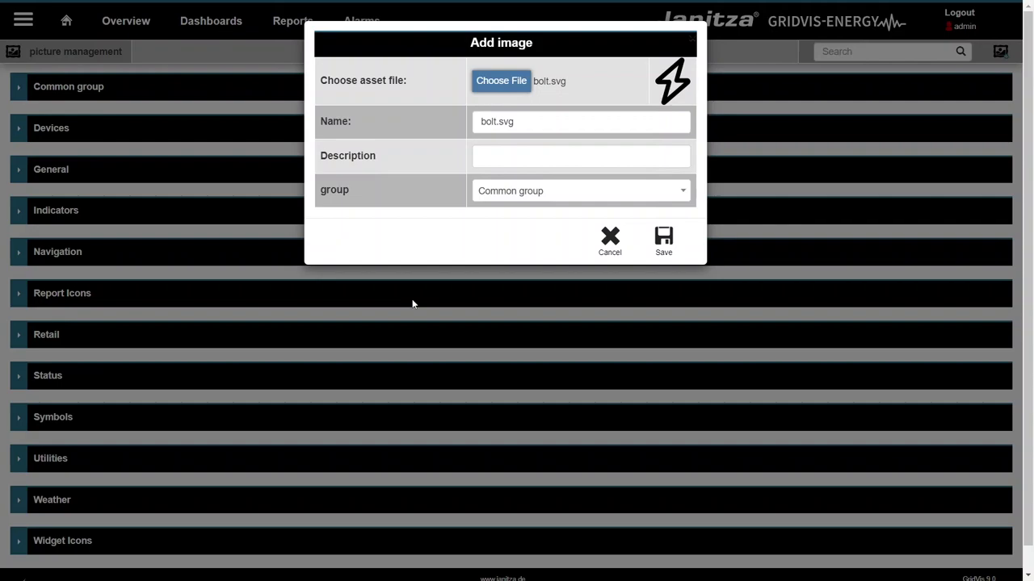
Save the bolt image into a new 'Energy source' group, then collapse the Common group
{"action": "left_click", "coordinate": [486, 199]}
{"action": "type", "text": "Ene"}
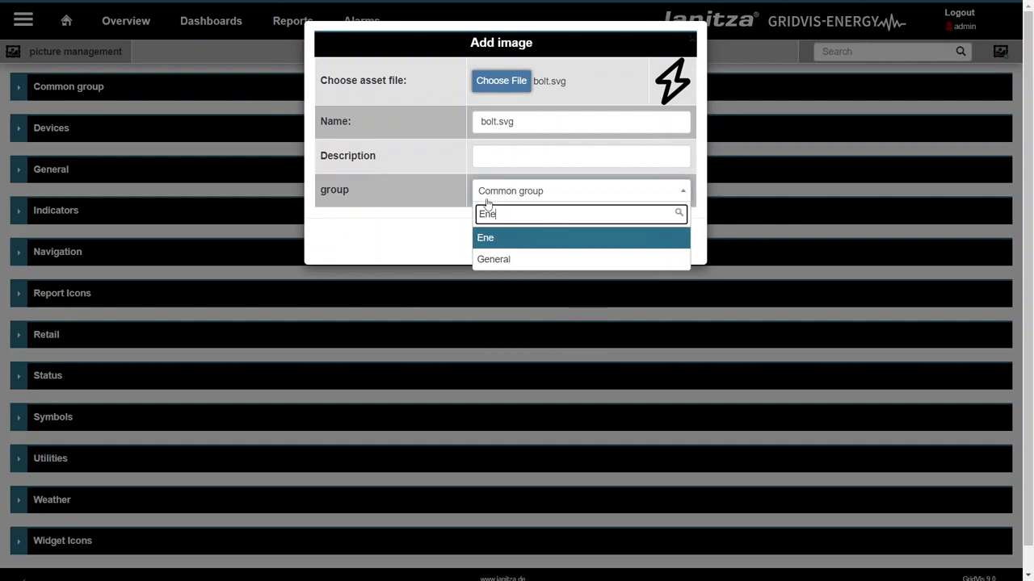
{"action": "type", "text": "rgy sour"}
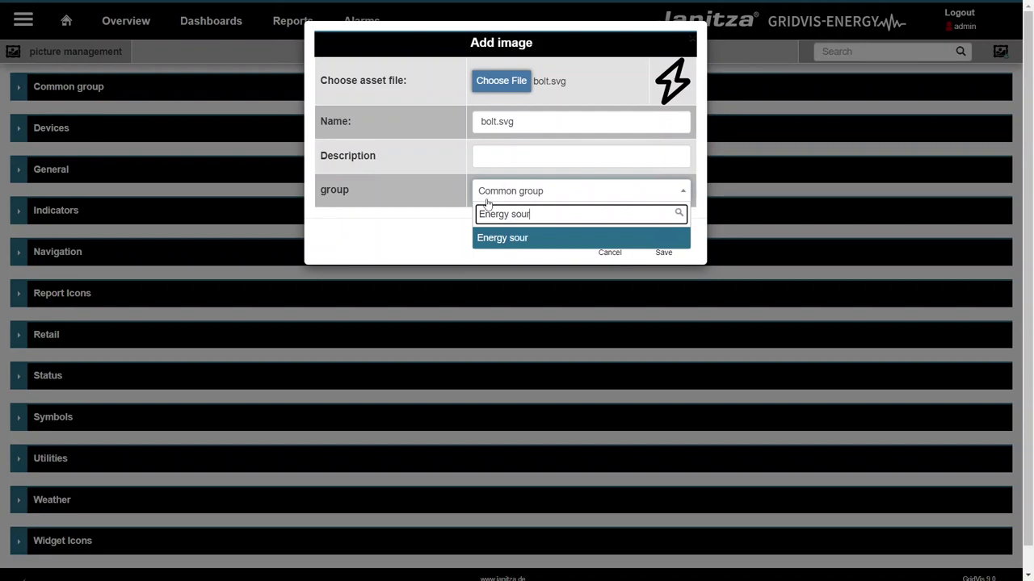
{"action": "type", "text": "ce"}
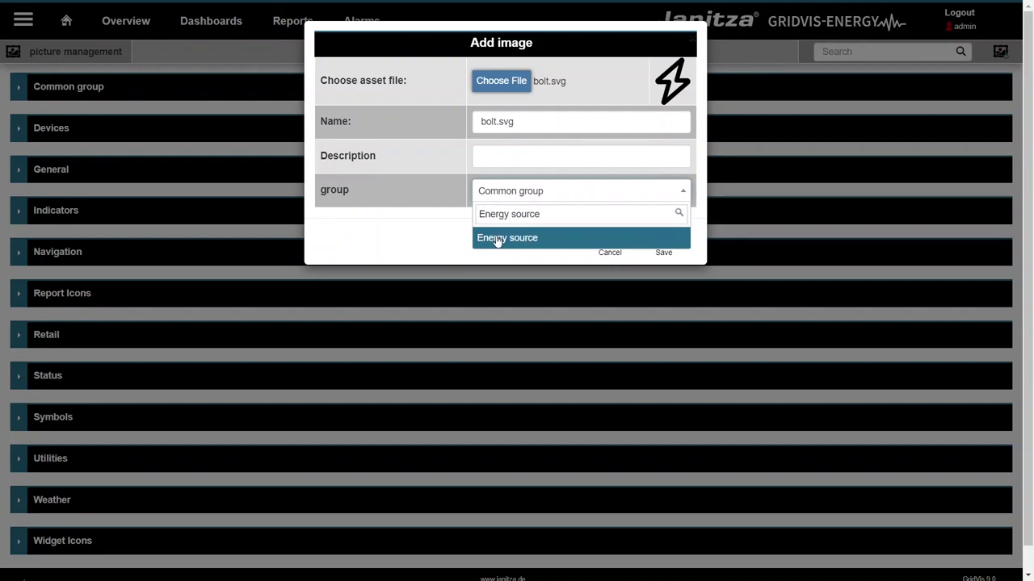
{"action": "left_click", "coordinate": [497, 239]}
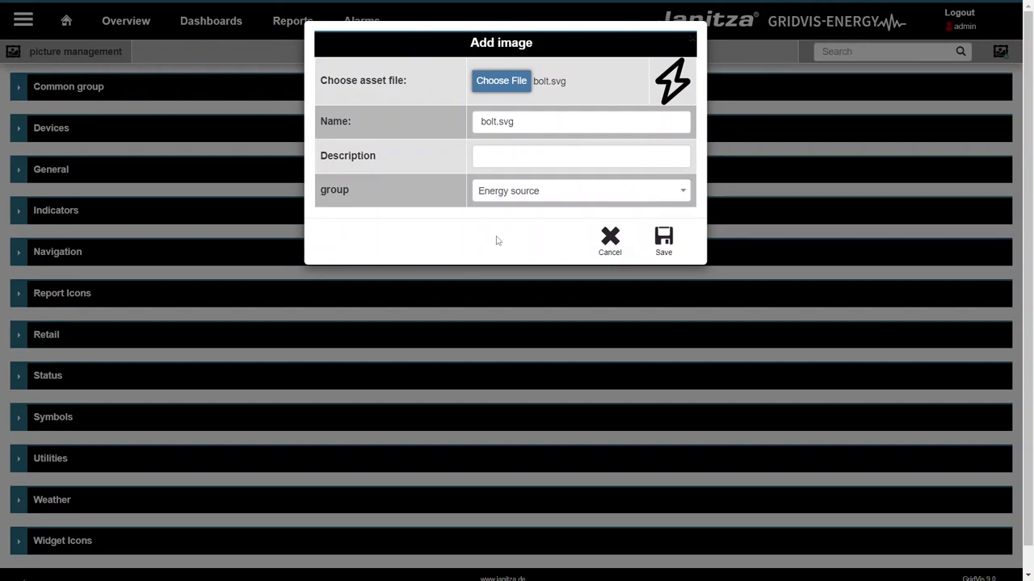
{"action": "left_click", "coordinate": [663, 240]}
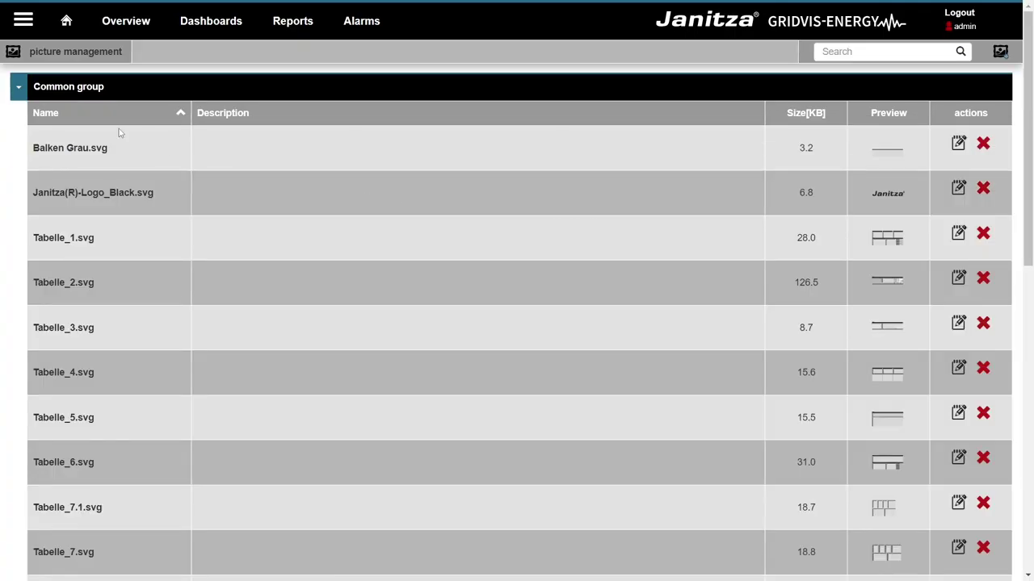
{"action": "left_click", "coordinate": [20, 90]}
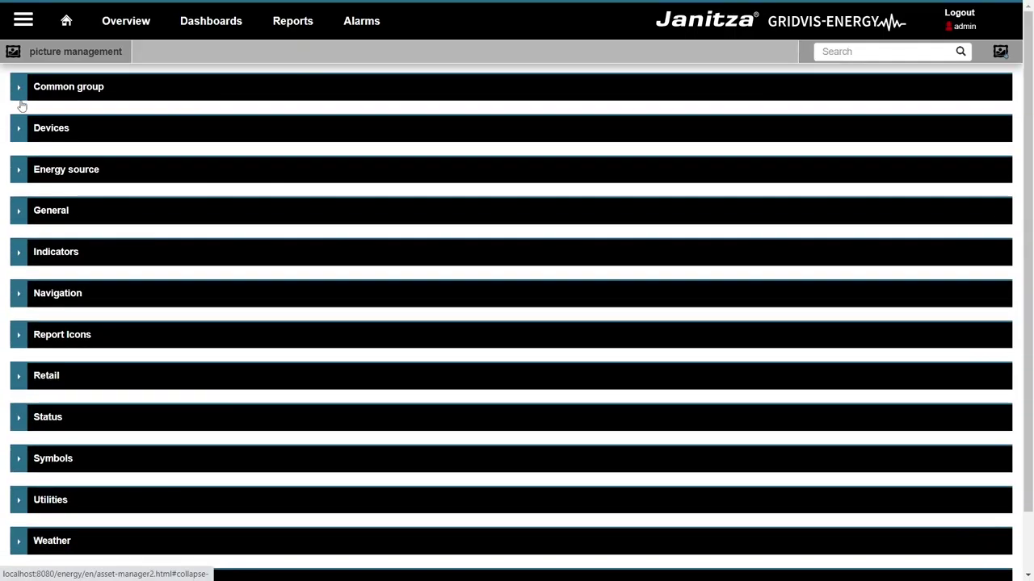
Expand the Energy source group to show bolt_1.svg (0.8 KB)
{"action": "left_click", "coordinate": [21, 169]}
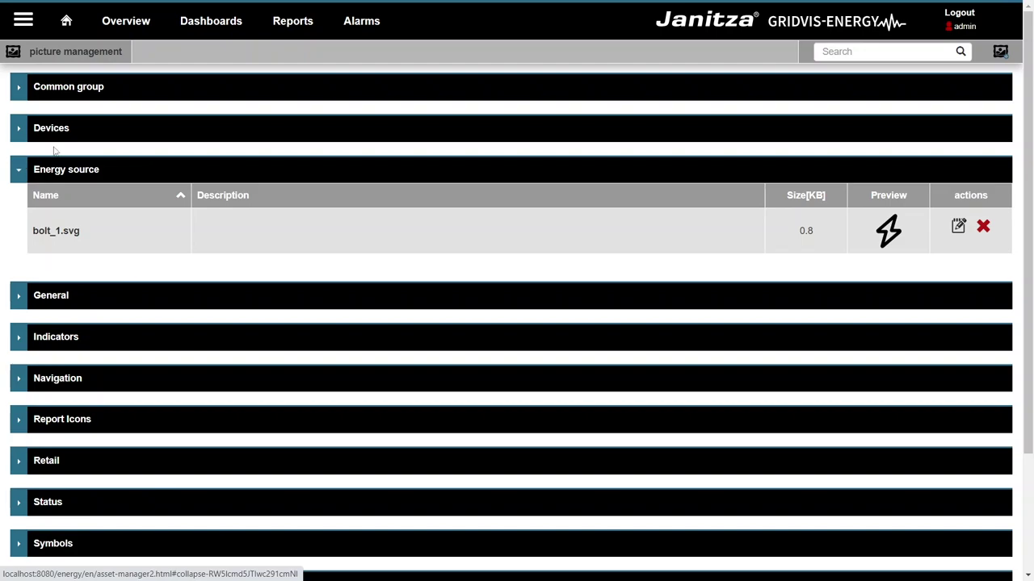
Upload the Icons.zip archive as a new image asset, creating the Energy group
{"action": "left_click", "coordinate": [1001, 52]}
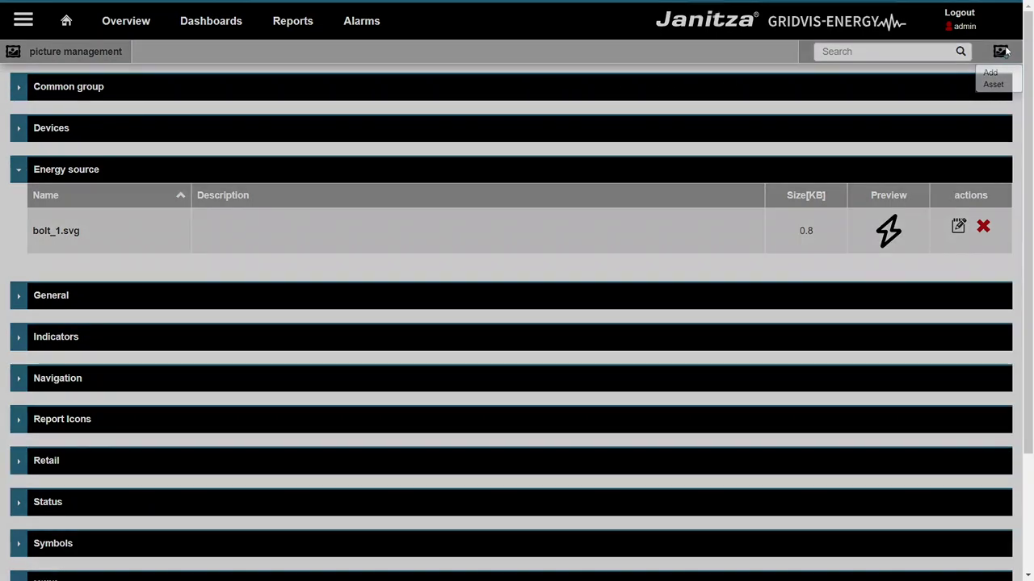
{"action": "left_click", "coordinate": [517, 82]}
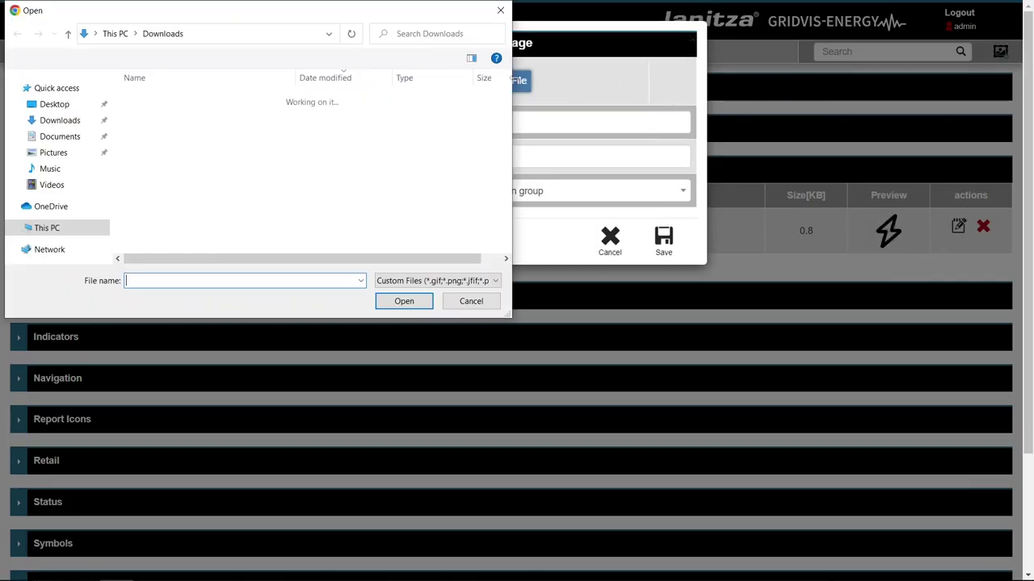
{"action": "left_click", "coordinate": [273, 114]}
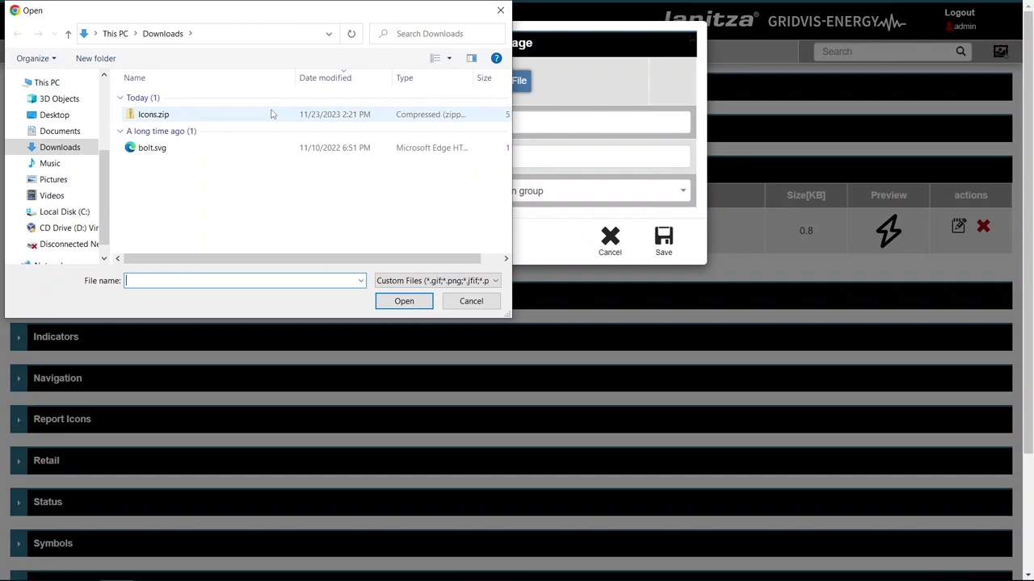
{"action": "left_click", "coordinate": [385, 301]}
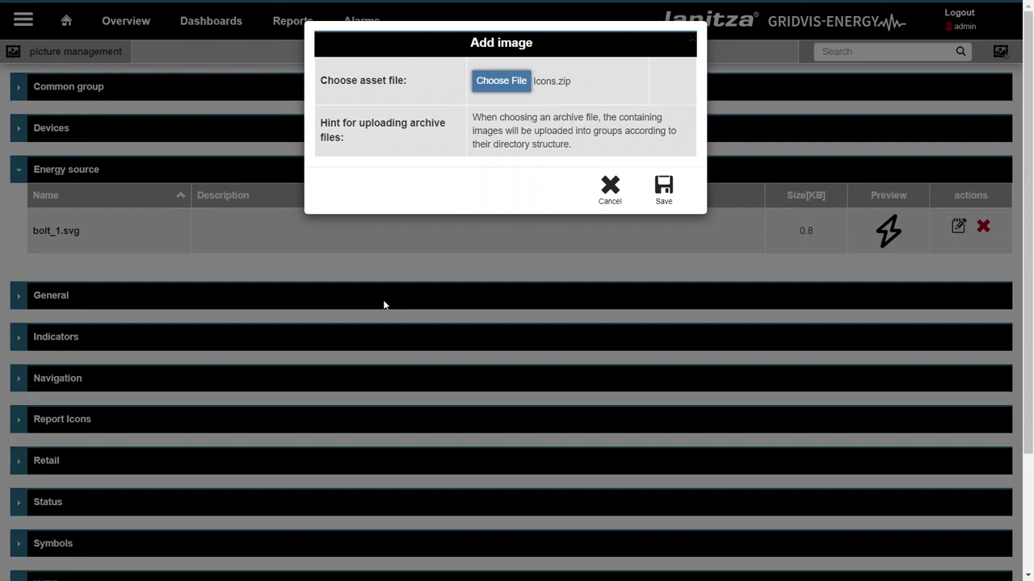
{"action": "left_click", "coordinate": [660, 194]}
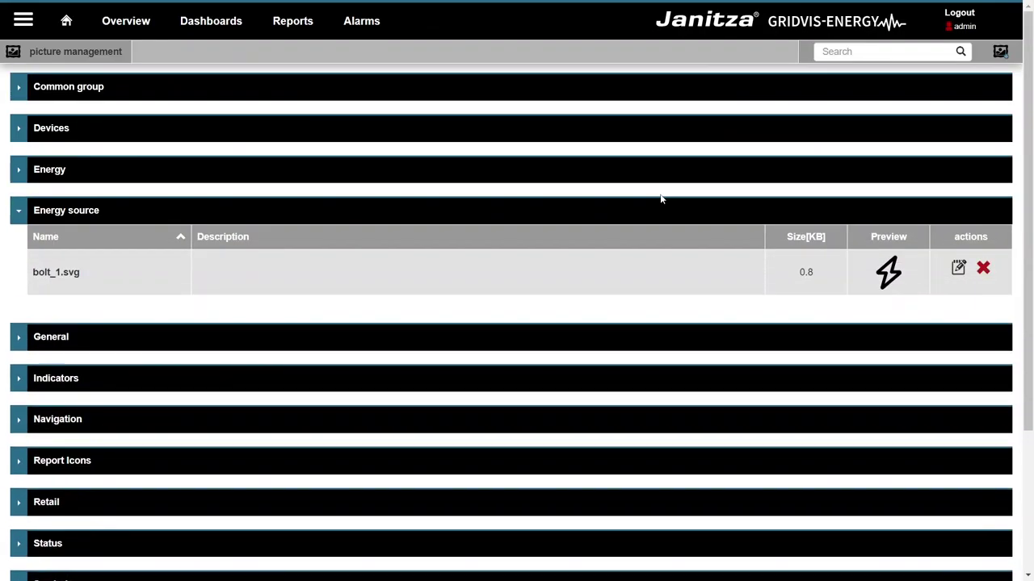
Expand the Energy group to view its six icons, scrolling down to Energy source
{"action": "left_click", "coordinate": [23, 176]}
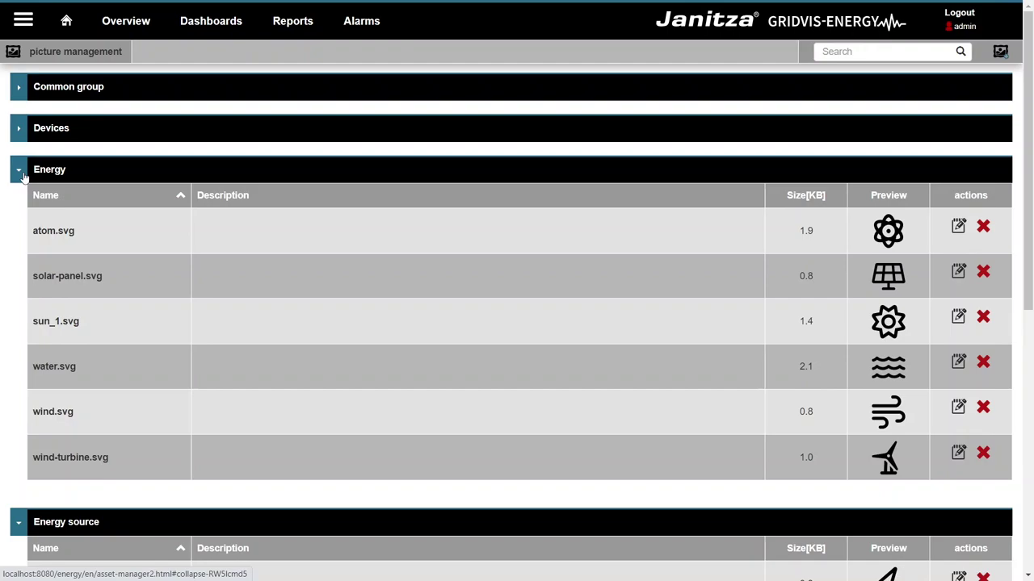
{"action": "scroll", "coordinate": [417, 255], "scroll_direction": "down", "scroll_amount": 1}
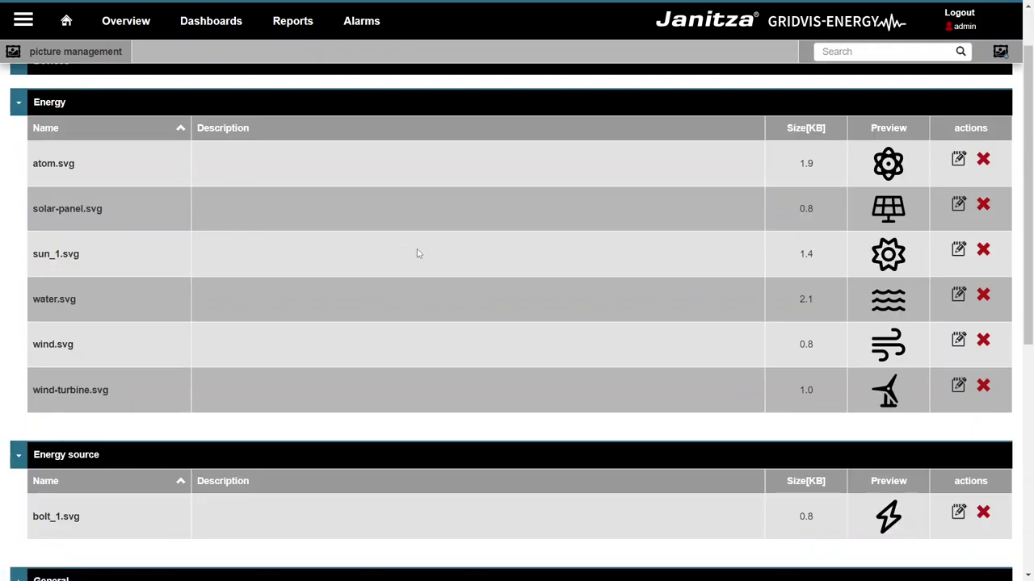
Reassign bolt_1.svg to the Energy group and save it
{"action": "left_click", "coordinate": [958, 512]}
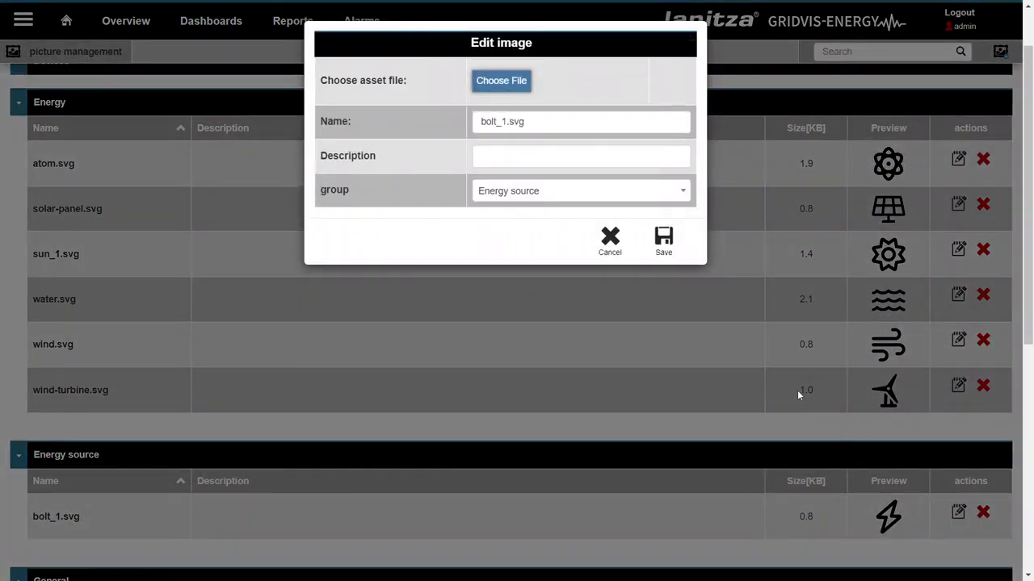
{"action": "left_click", "coordinate": [684, 196]}
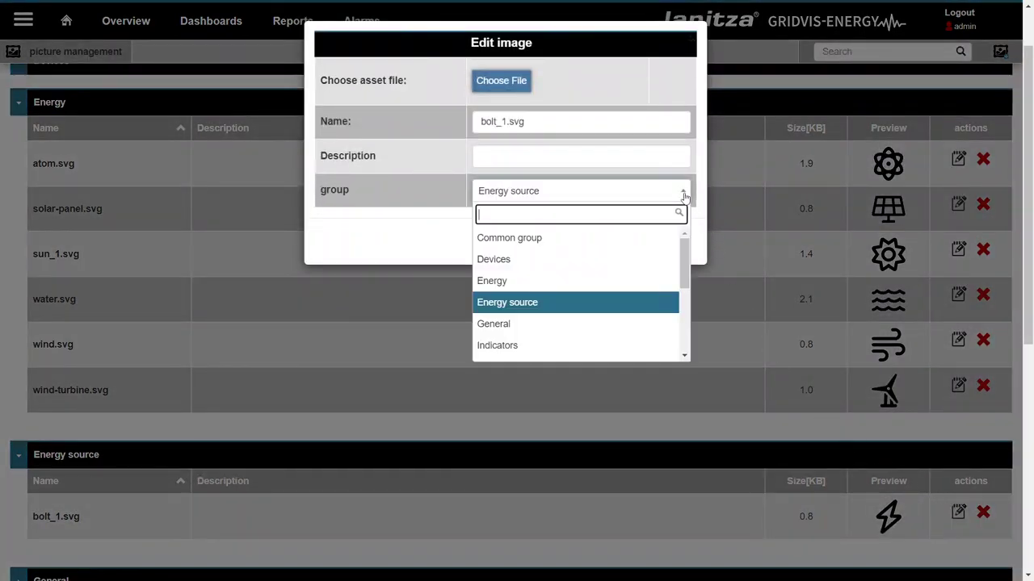
{"action": "left_click", "coordinate": [605, 281]}
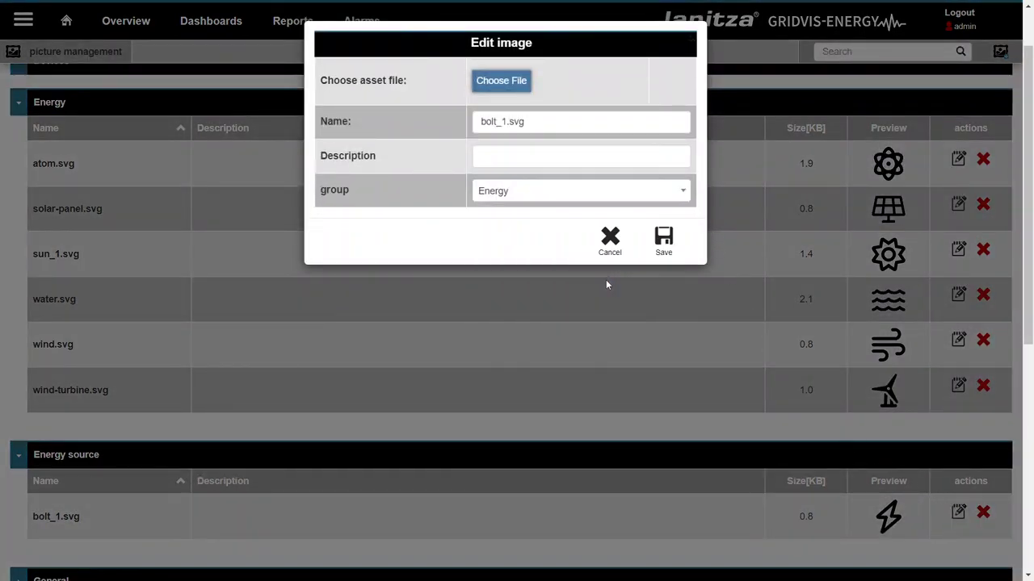
{"action": "left_click", "coordinate": [660, 247]}
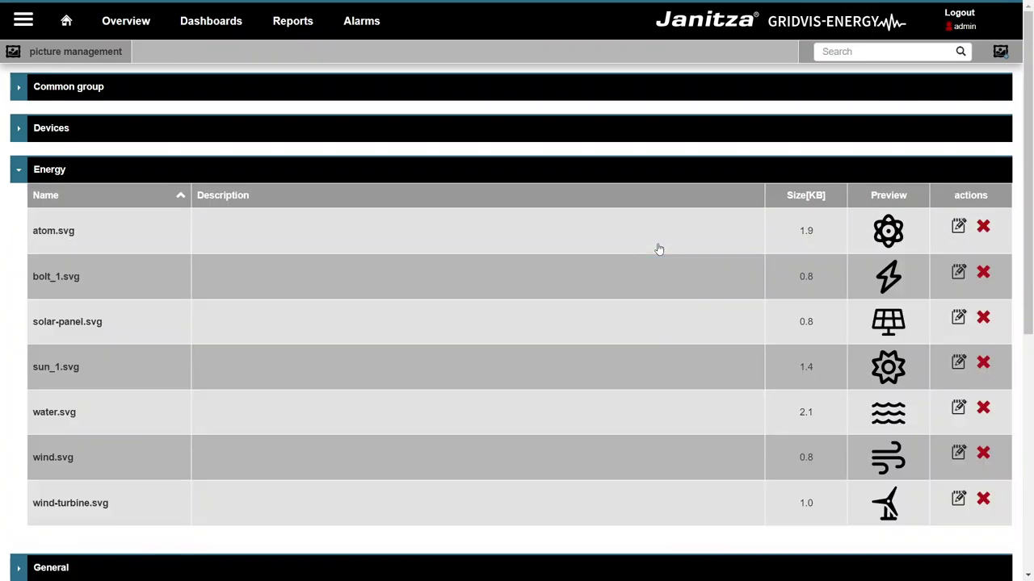